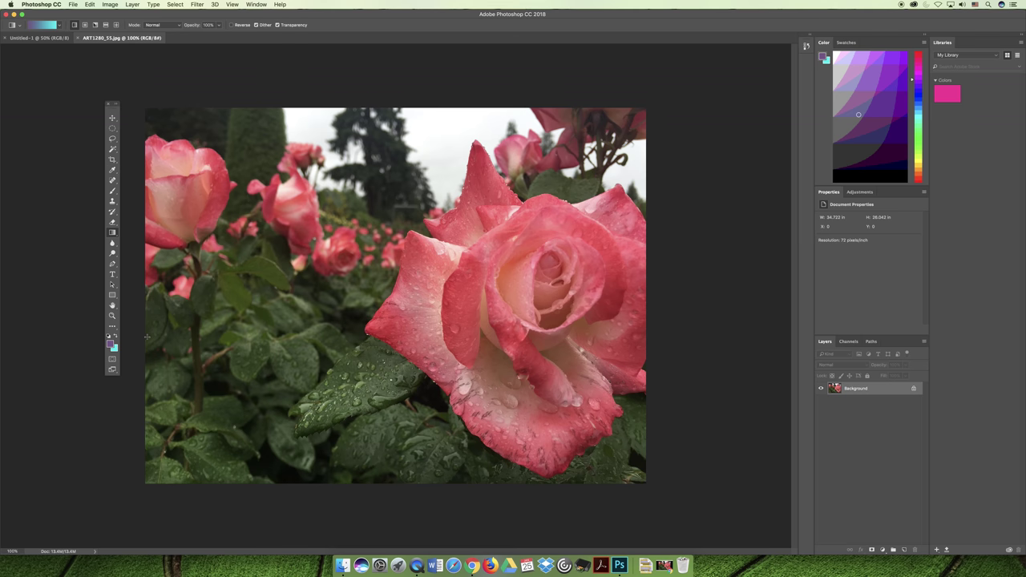
left_click(115, 350)
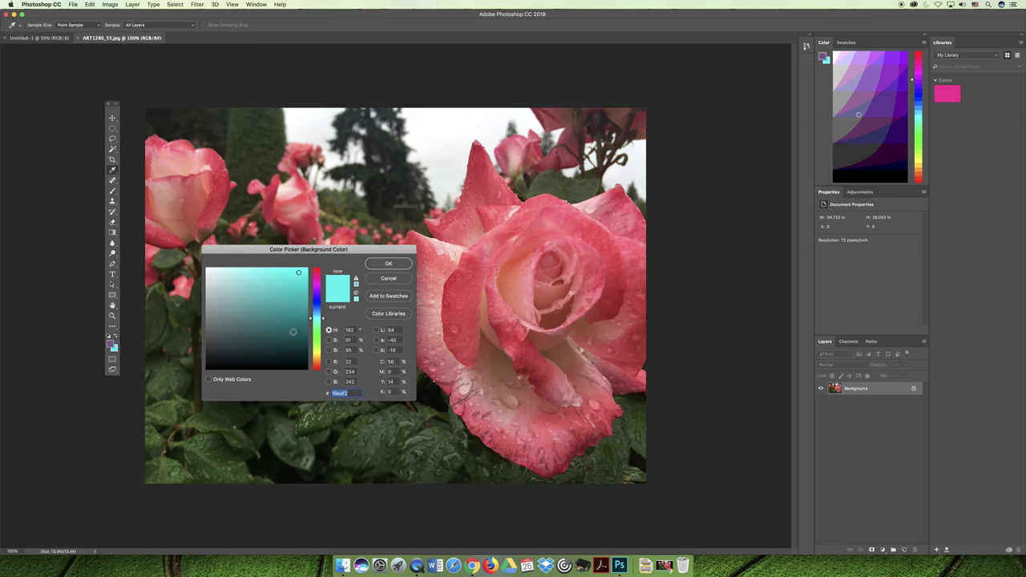
left_click(295, 333)
left_click(389, 279)
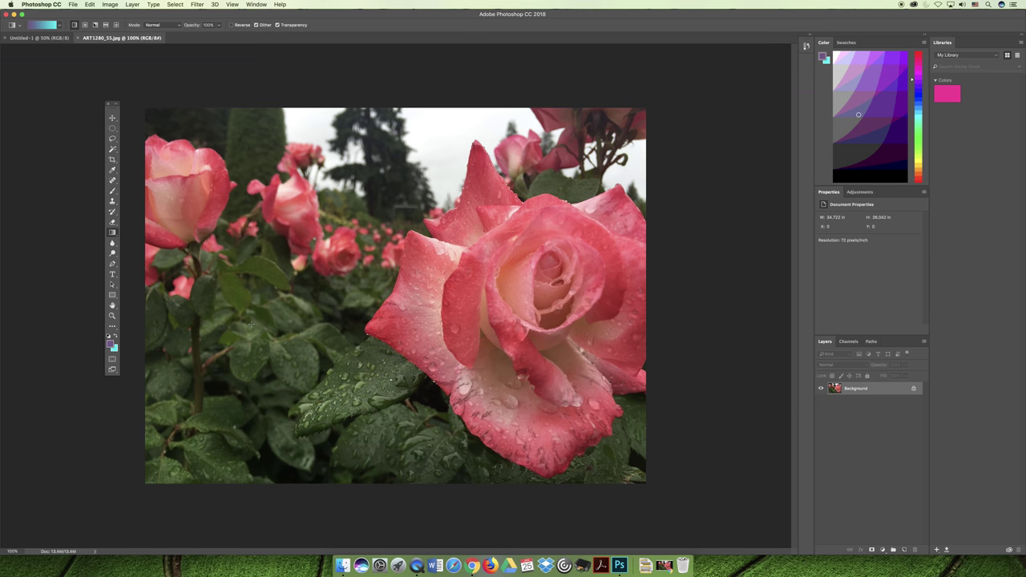
Convert the locked Background into a regular layer with the default name and make it a smart object.
double_click(859, 390)
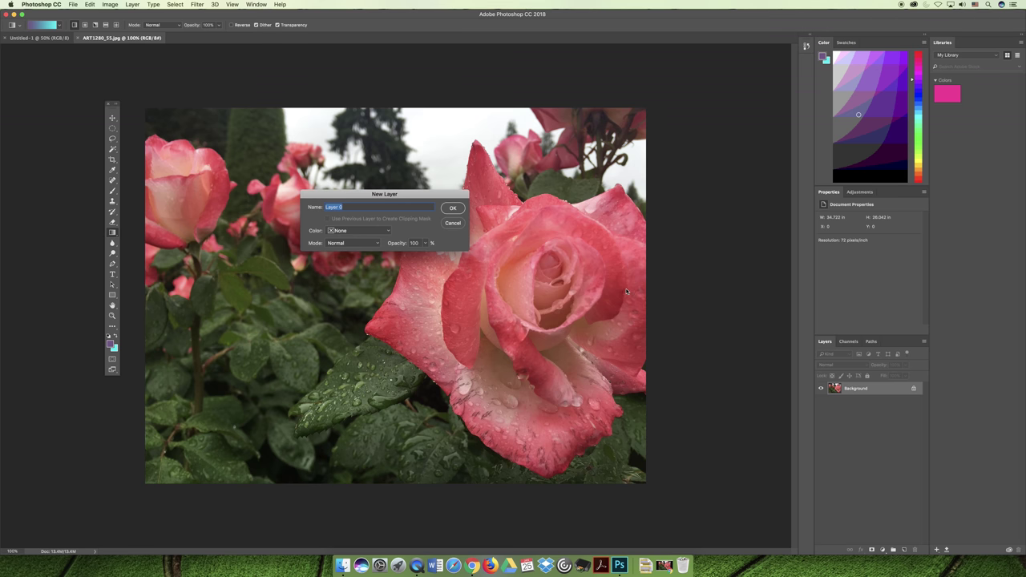
left_click(452, 208)
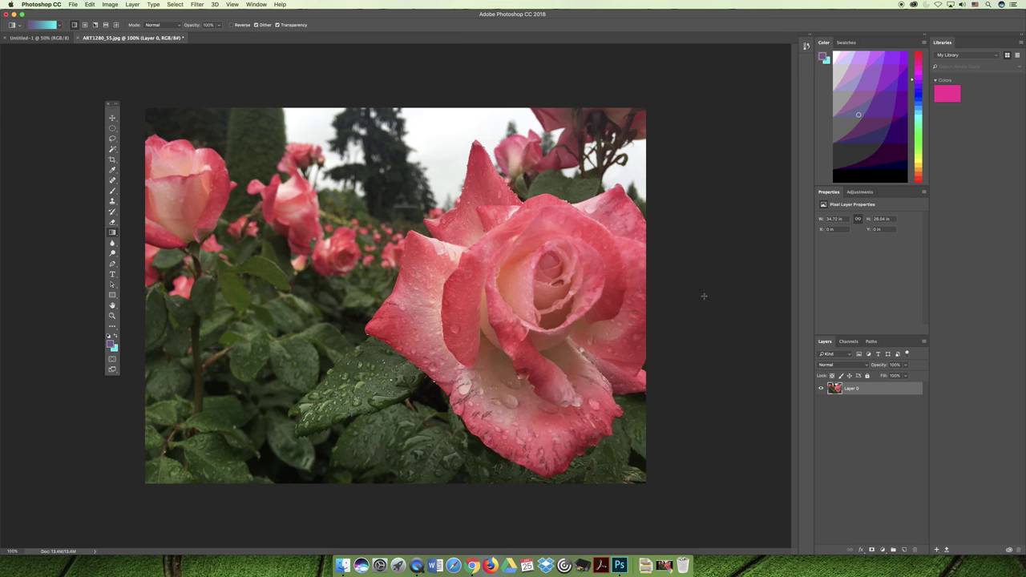
right_click(853, 391)
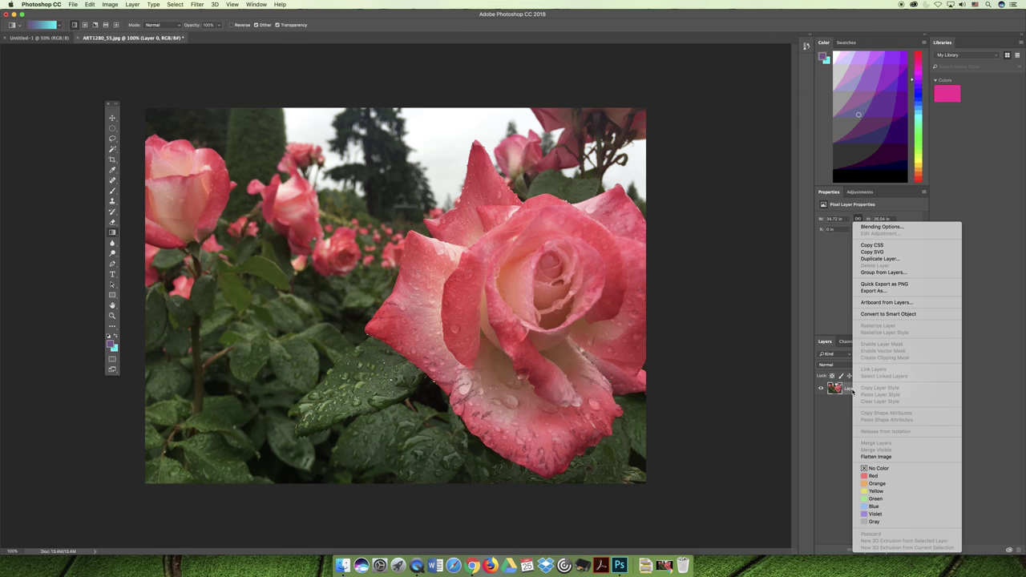
left_click(898, 313)
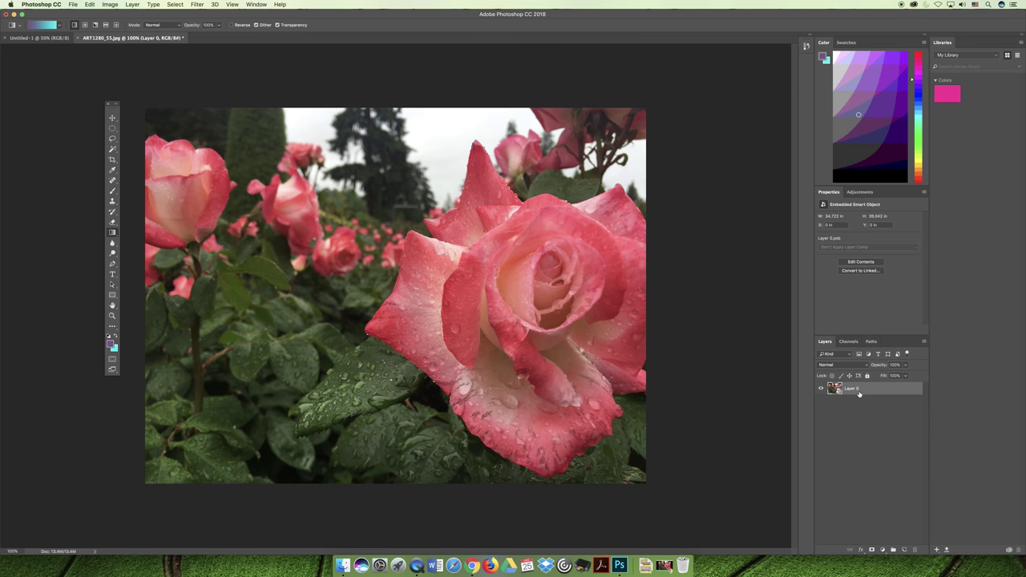
Duplicate the smart object layer within the same document as Layer 0 copy.
right_click(856, 392)
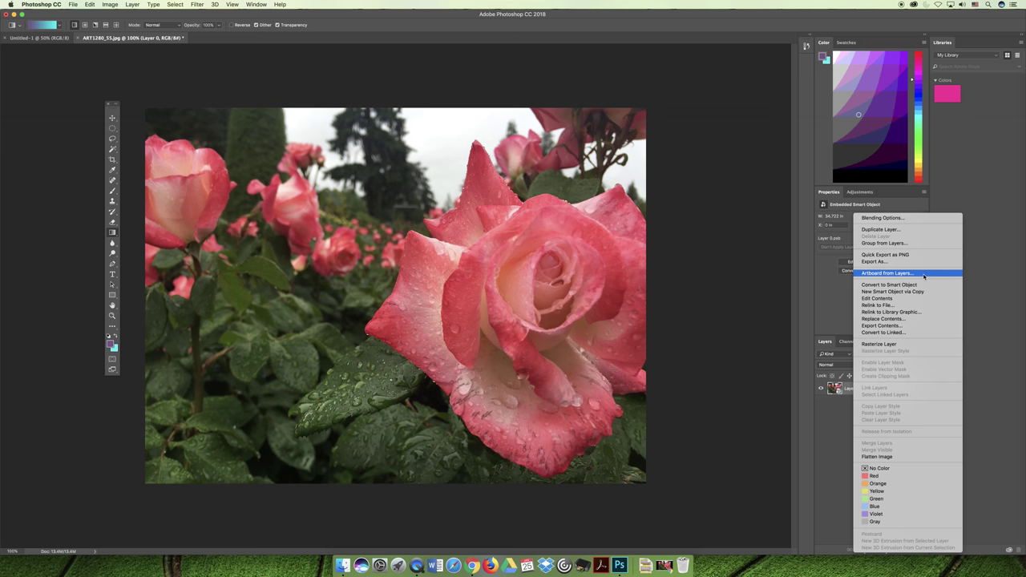
left_click(911, 229)
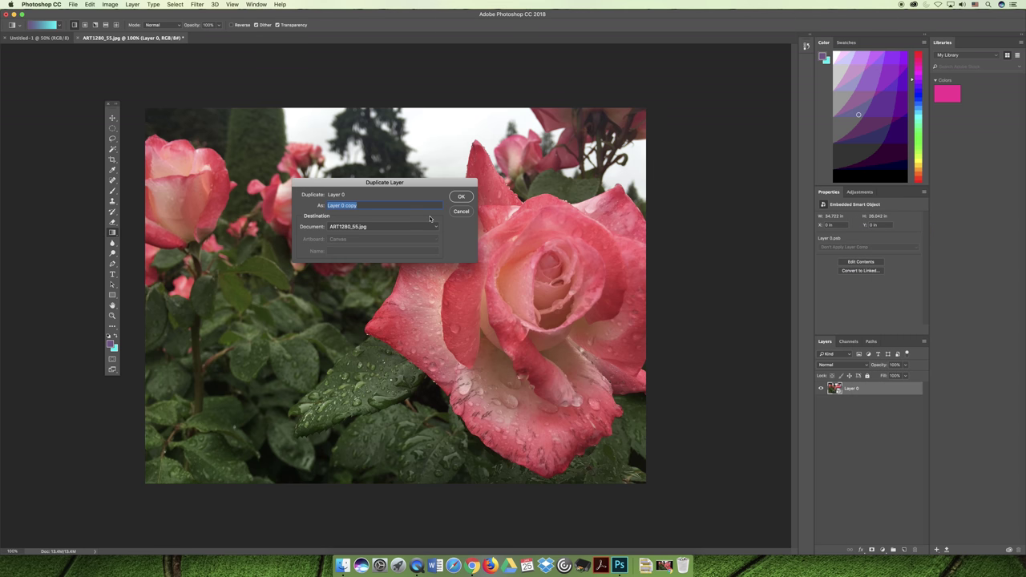
left_click(461, 197)
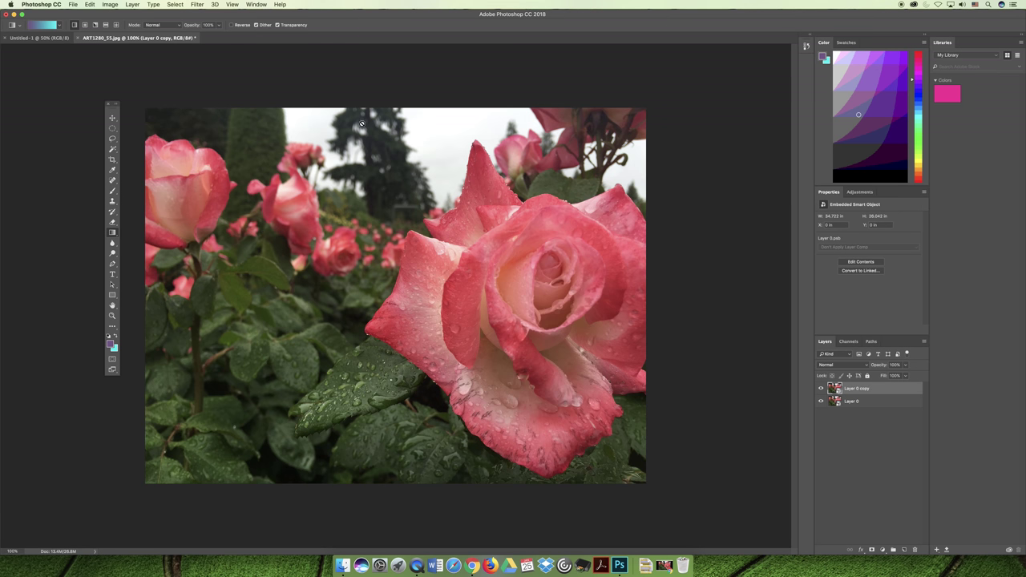
Preview Artistic effects such as Cutout, Neon Glow, Poster Edges and Watercolor on Layer 0 copy in the Filter Gallery.
left_click(197, 4)
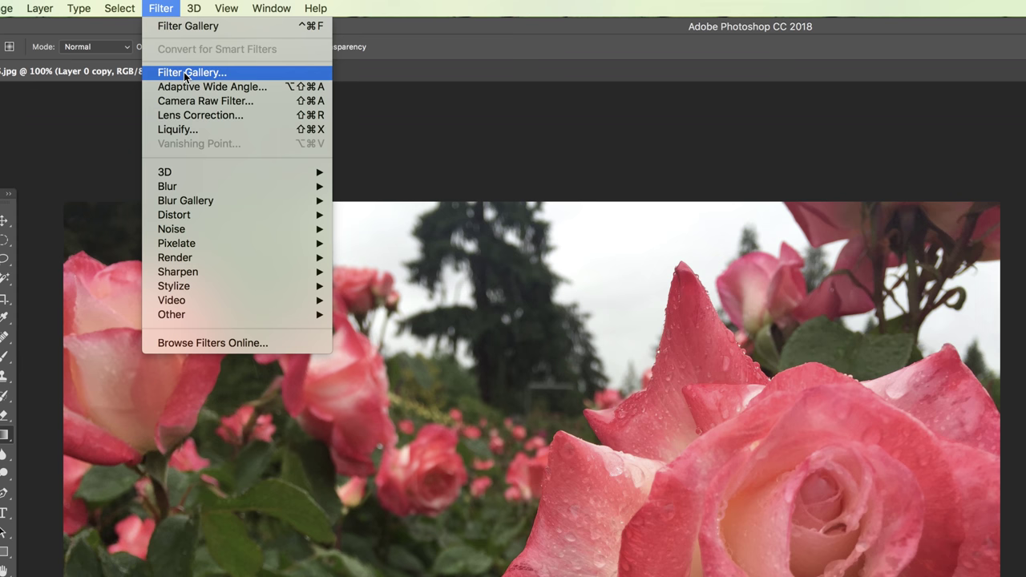
left_click(186, 73)
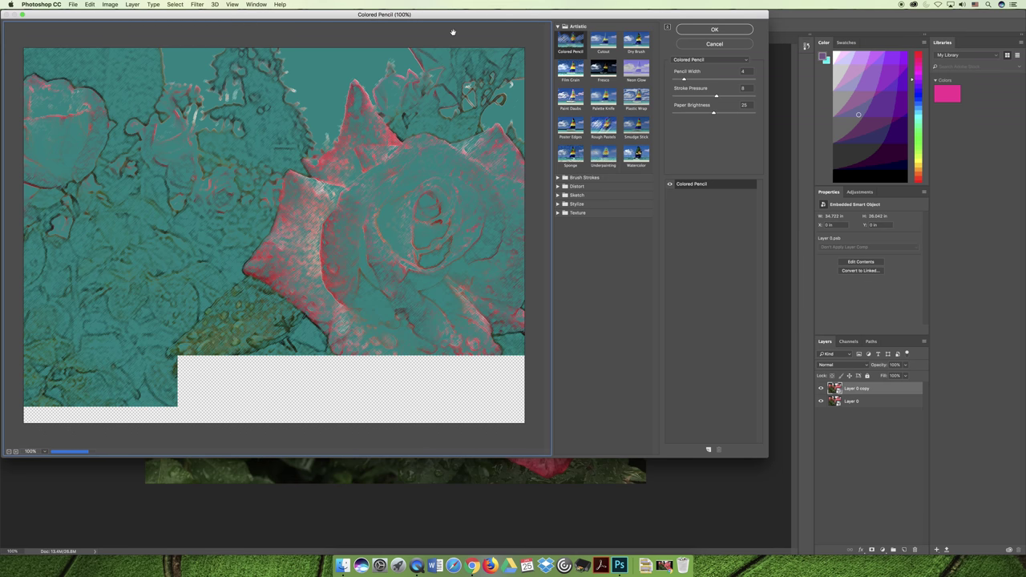
left_click_drag(448, 15, 630, 71)
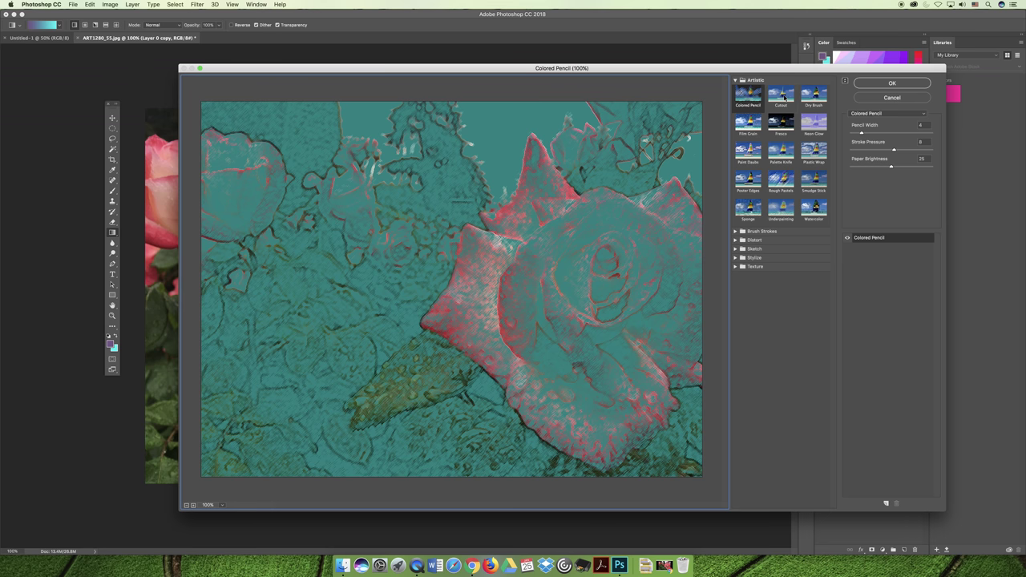
left_click(783, 96)
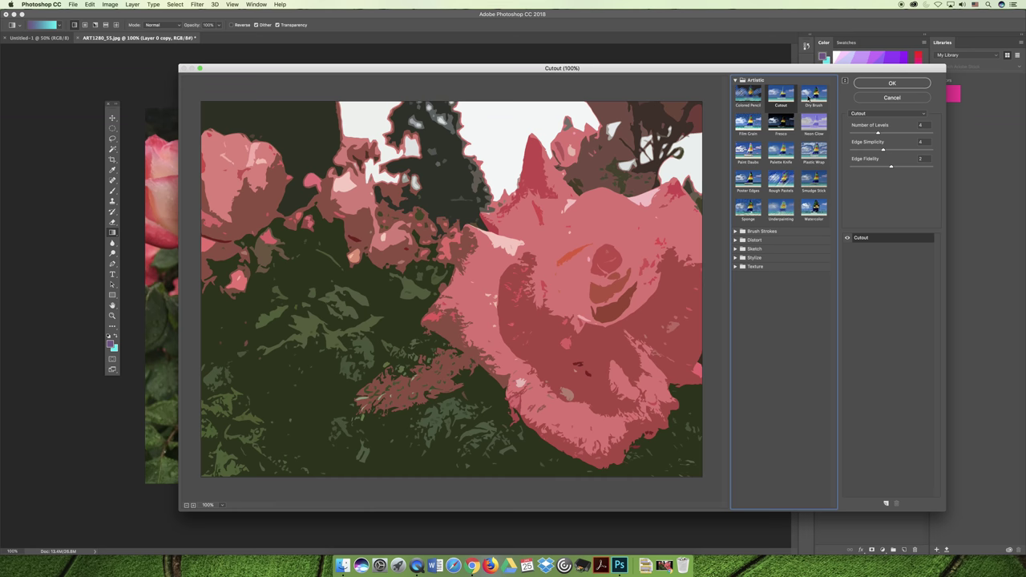
left_click(813, 122)
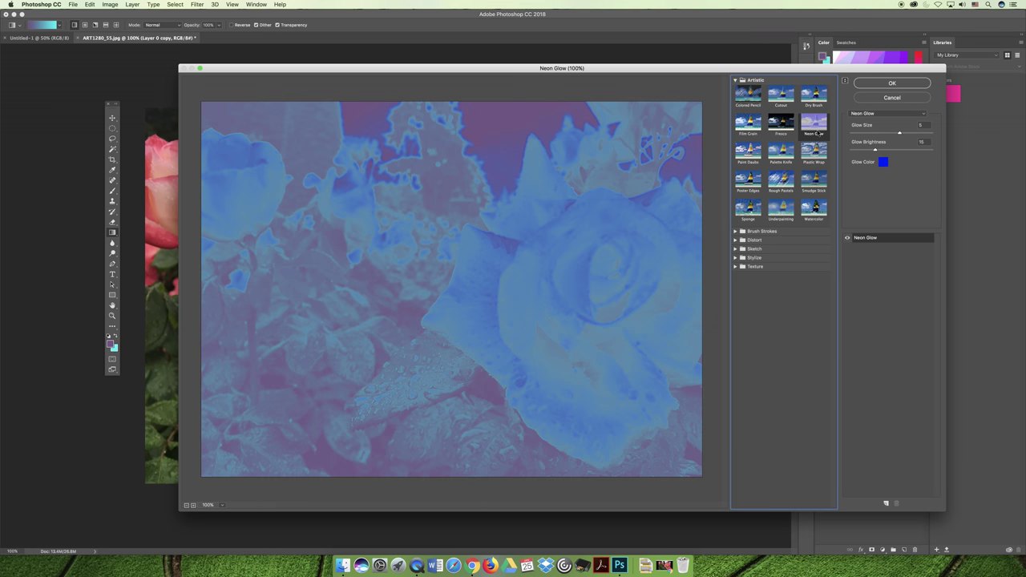
left_click(748, 122)
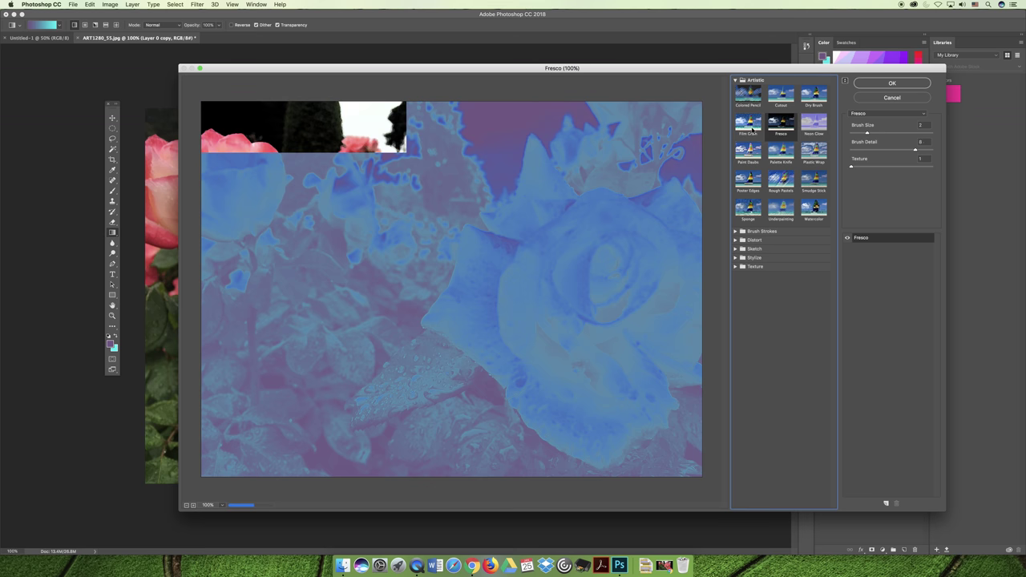
left_click(815, 152)
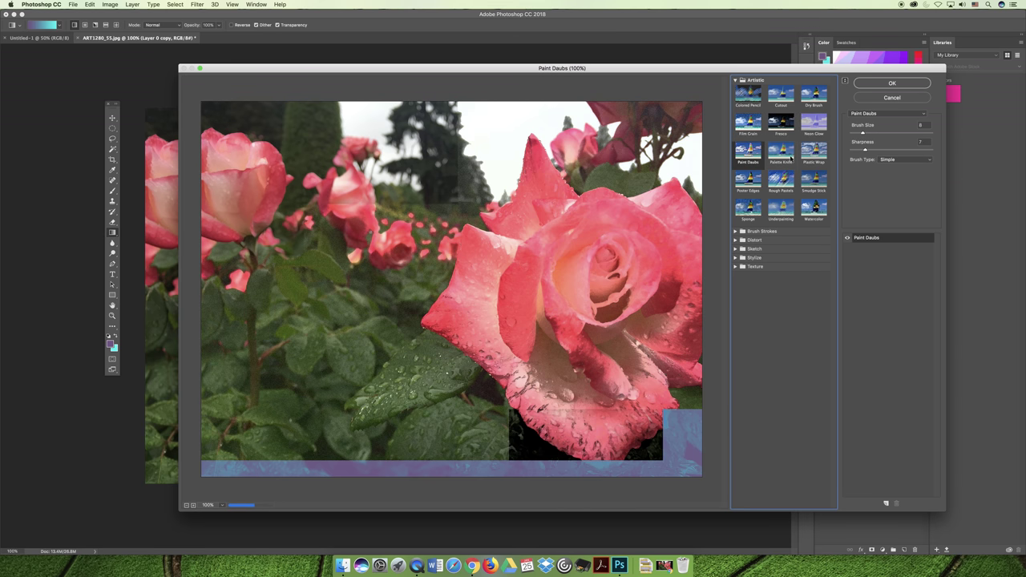
left_click(774, 182)
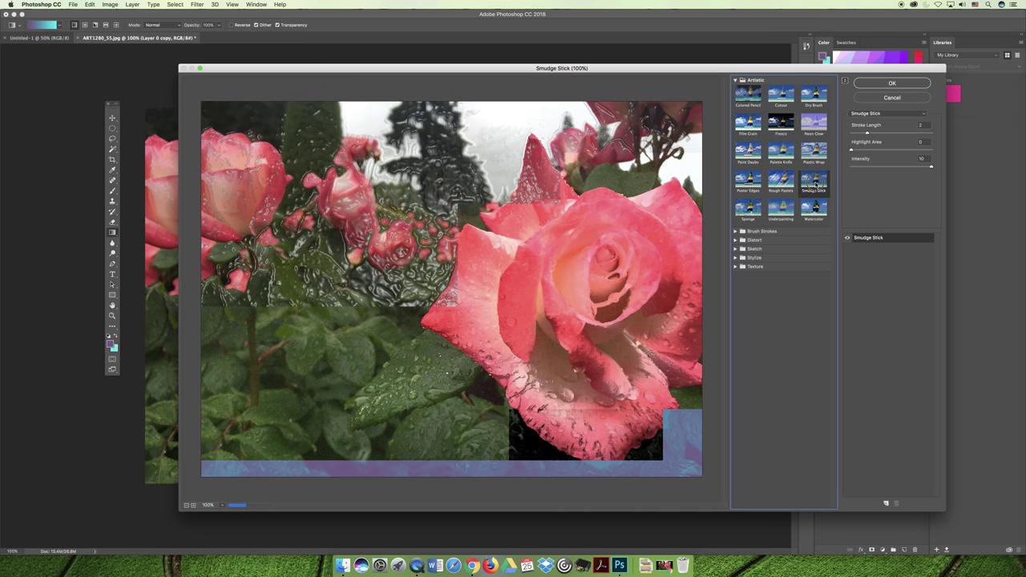
left_click(748, 182)
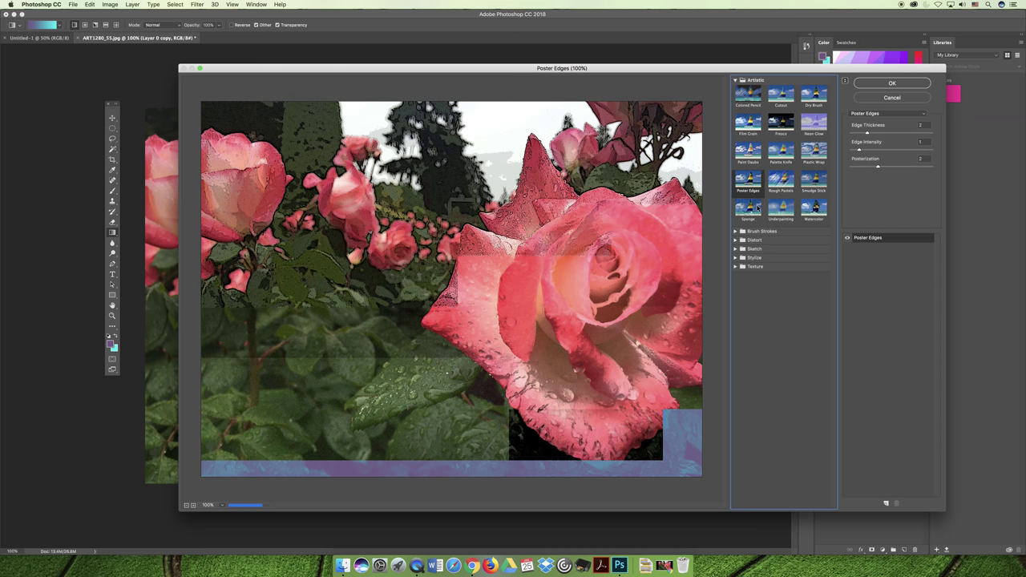
left_click(781, 210)
left_click(812, 210)
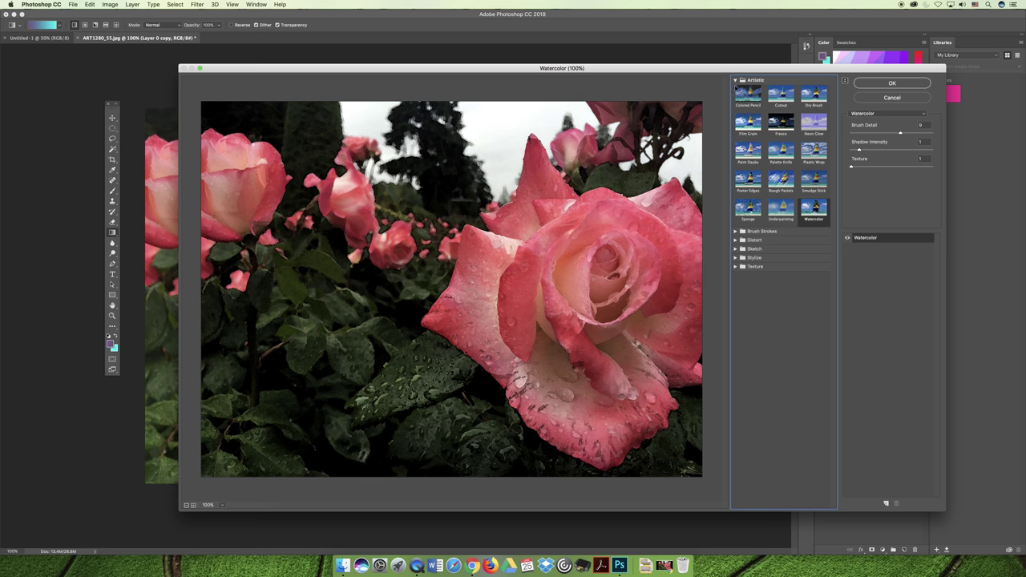
Apply the Colored Pencil filter to Layer 0 copy and hide that layer, with Layer 0 selected.
left_click(748, 101)
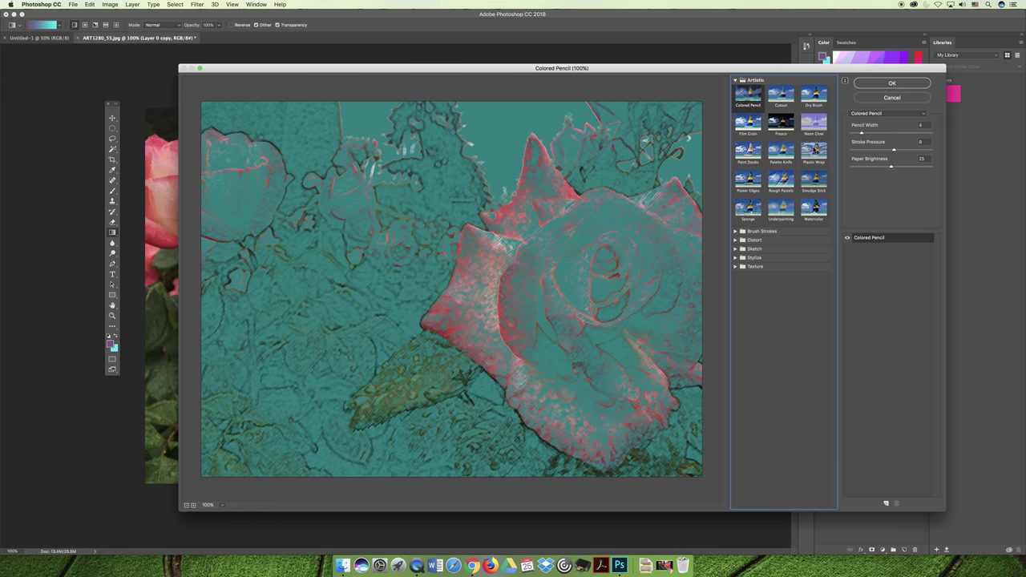
left_click(888, 83)
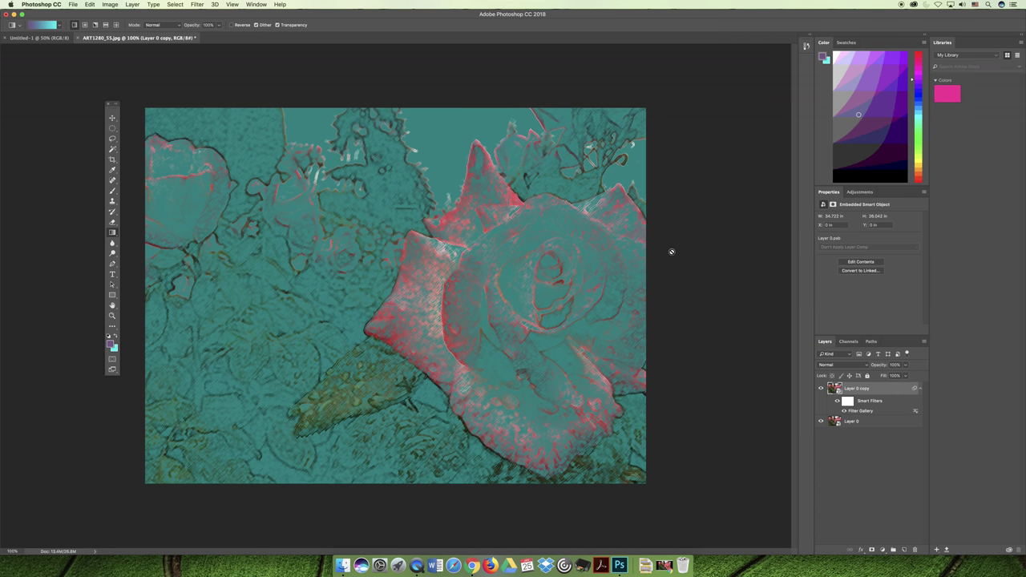
left_click(850, 421)
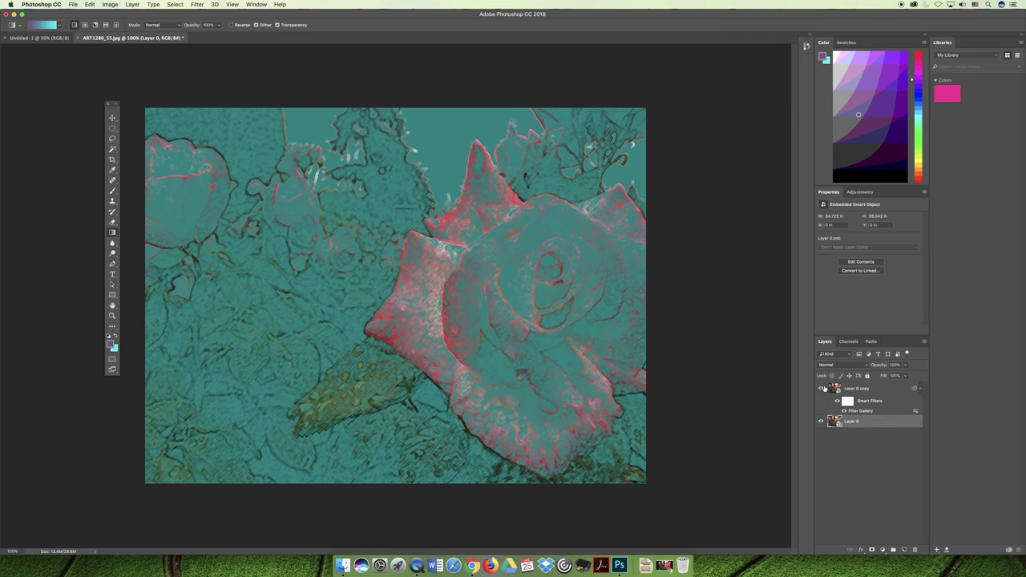
left_click(820, 388)
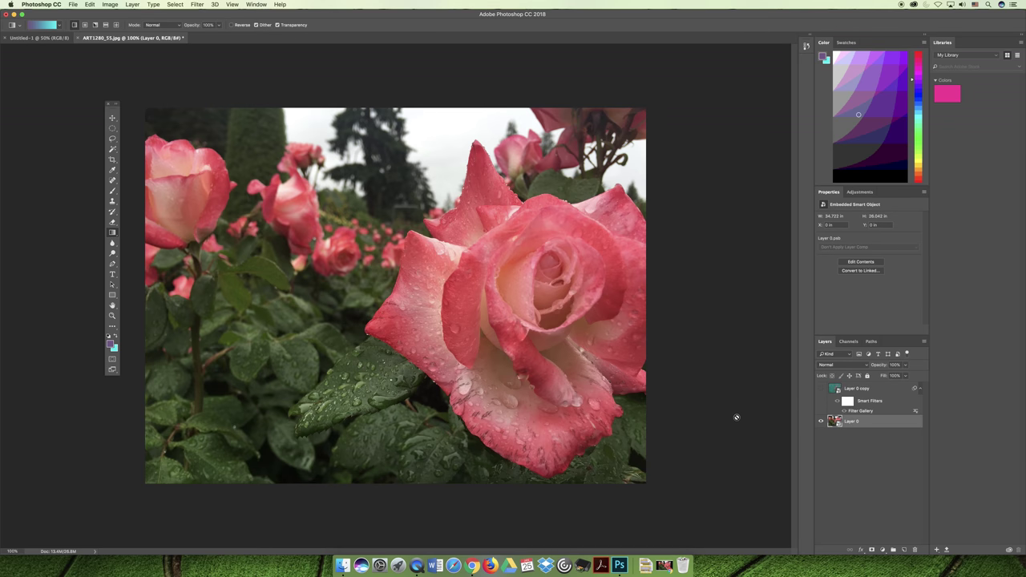
Change the background color from the picker to a red hue.
left_click(114, 347)
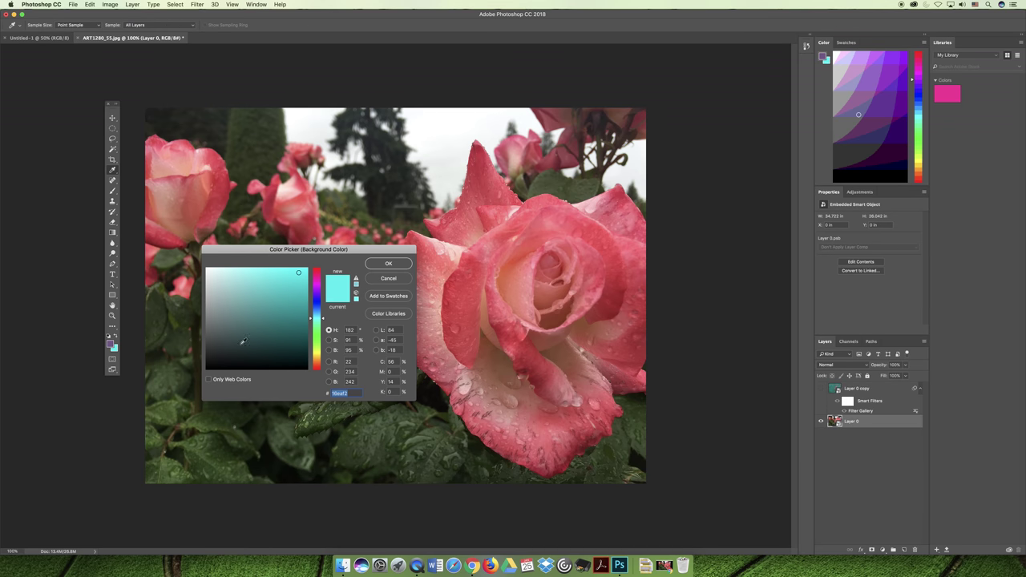
left_click(316, 277)
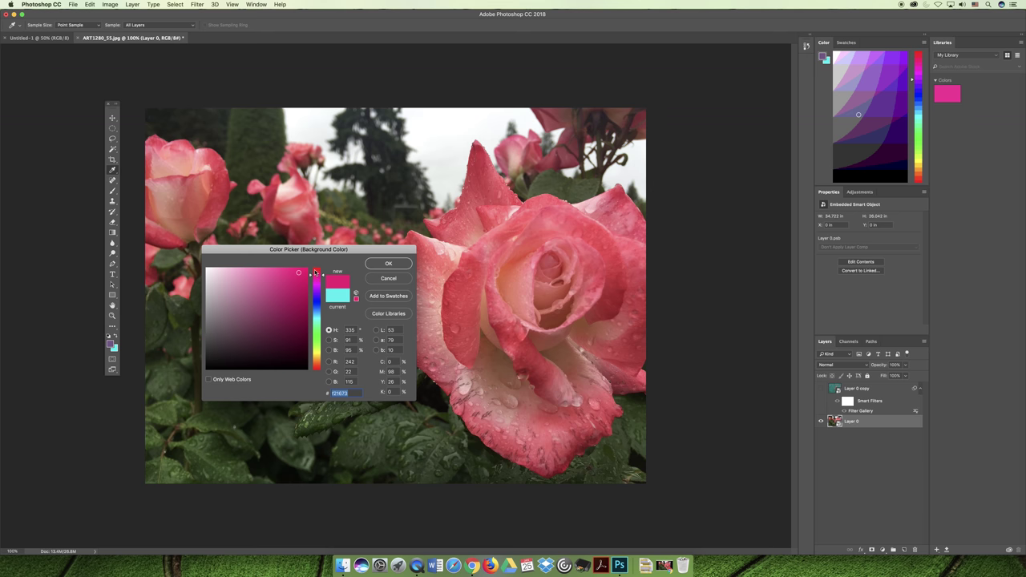
left_click(388, 264)
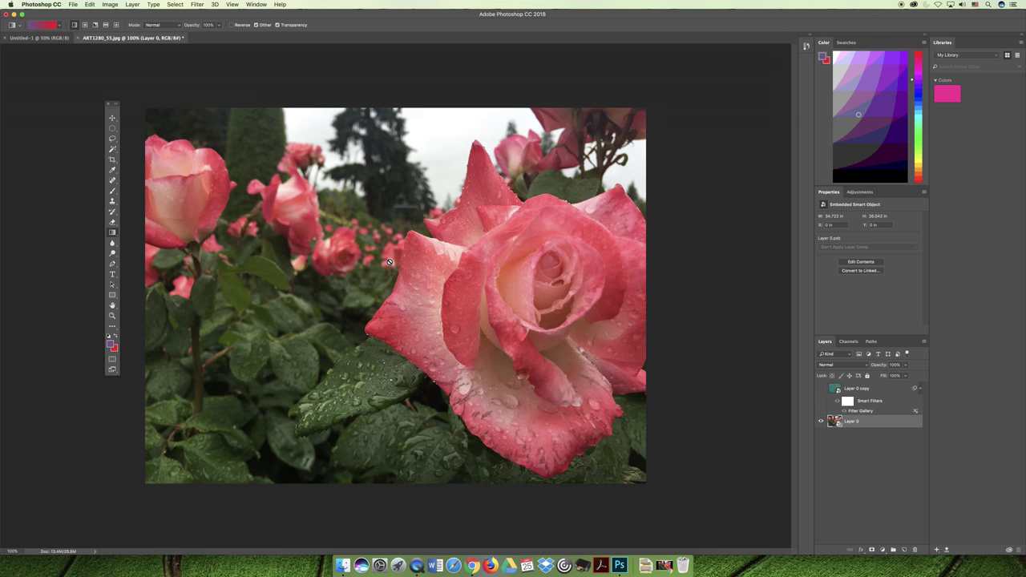
Apply the Filter Gallery's Colored Pencil effect to Layer 0 using the red background color.
left_click(197, 4)
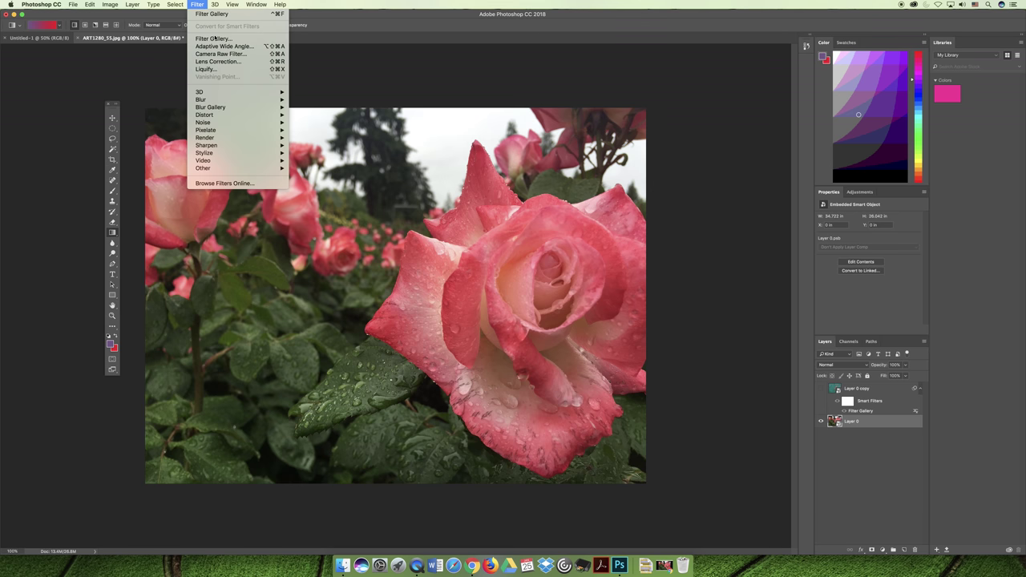
left_click(213, 38)
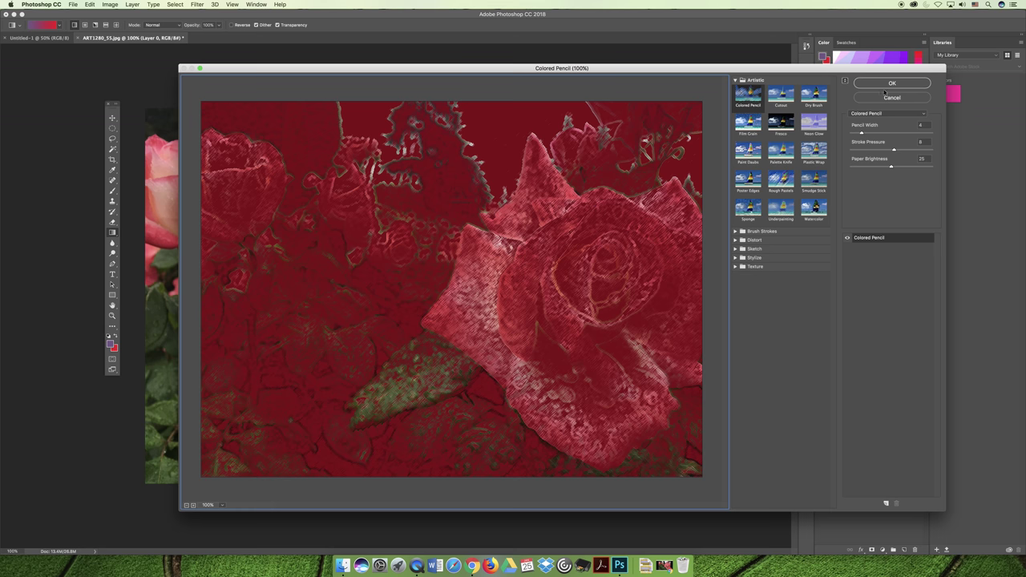
left_click(892, 83)
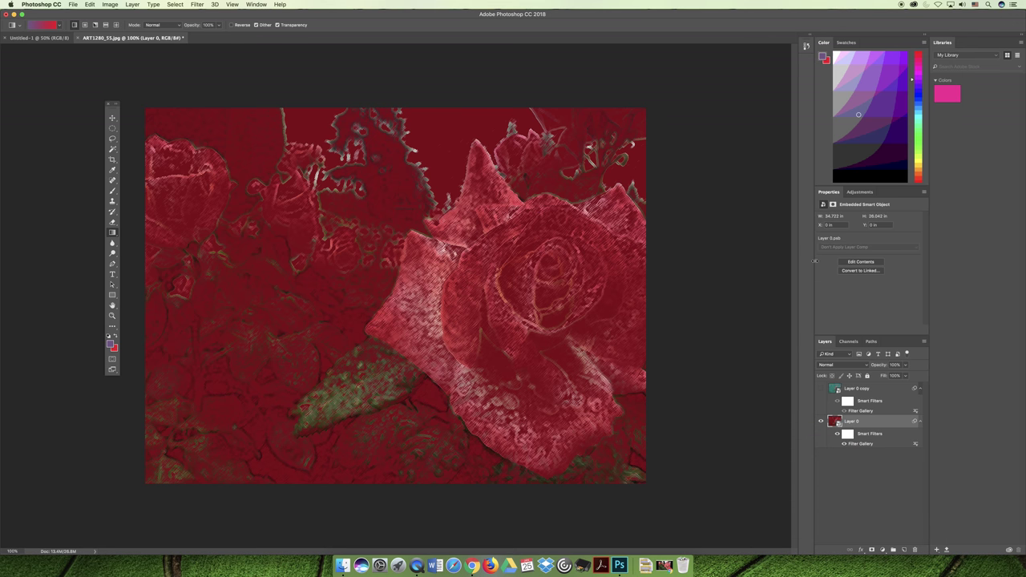
Show Layer 0 copy again and undo the Colored Pencil filters on both layers.
left_click(820, 388)
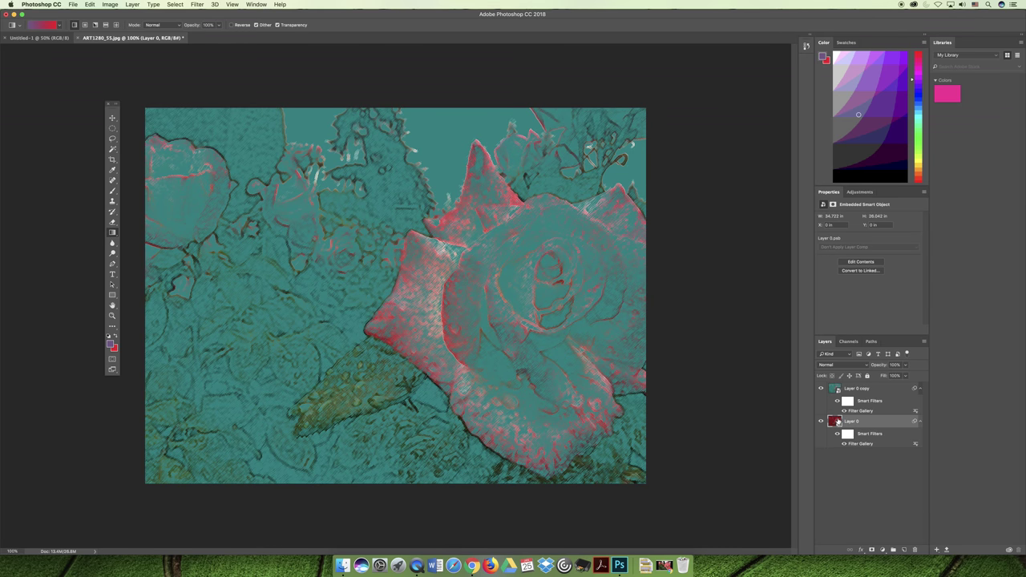
left_click(835, 421)
left_click(90, 4)
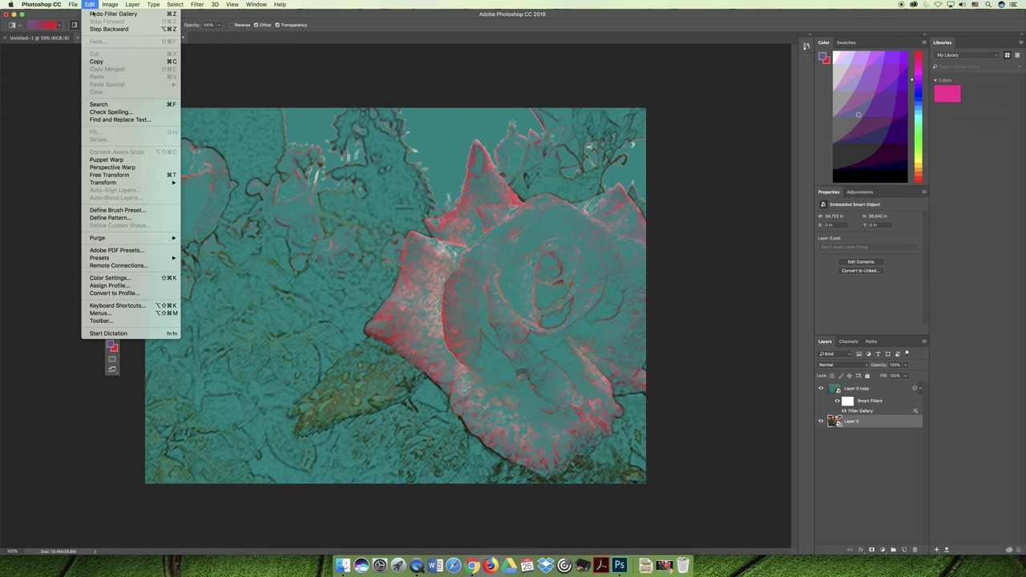
left_click(94, 14)
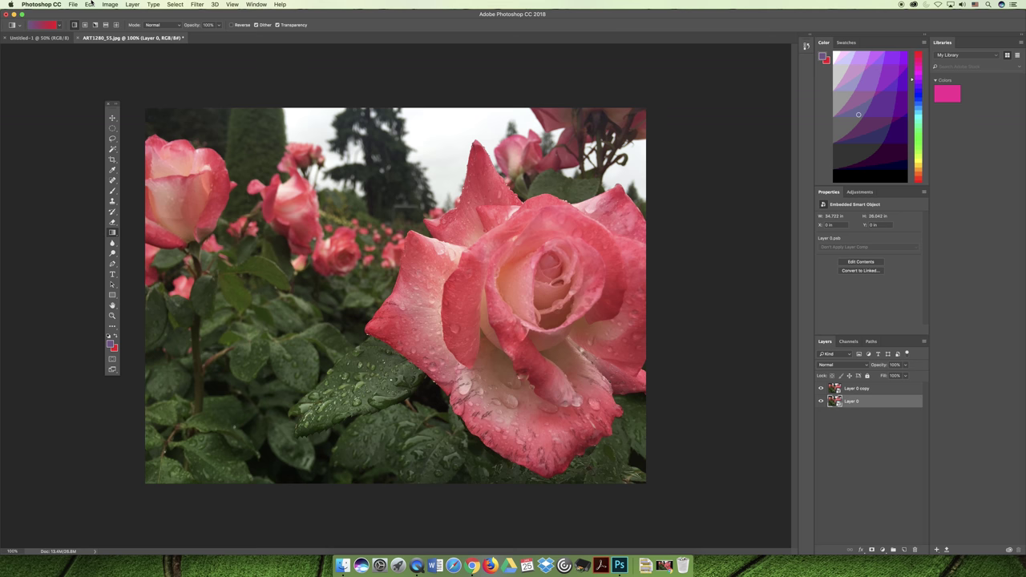
Select Layer 0 copy and set the background color to blue, hex 16a4cd.
left_click(857, 389)
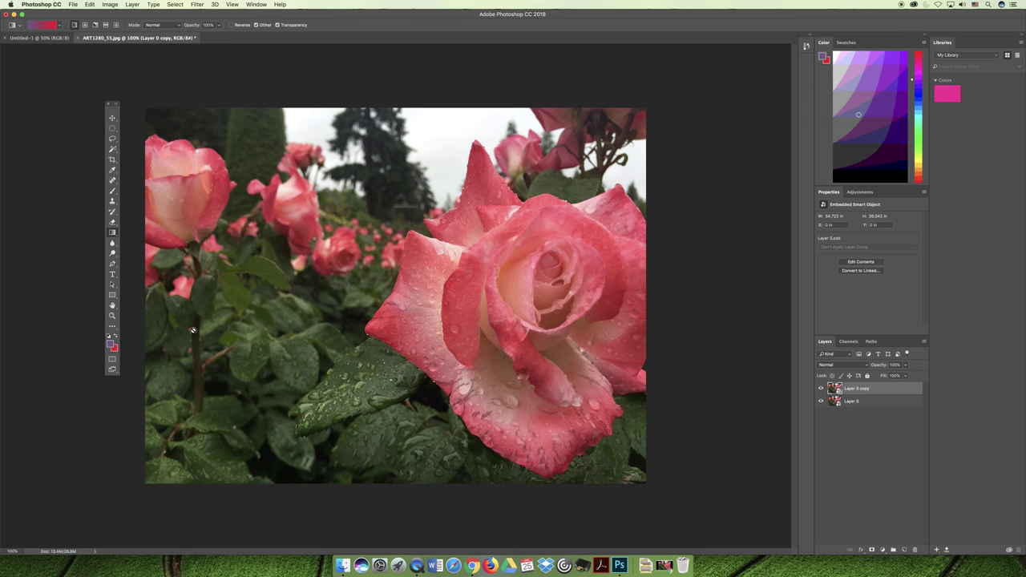
left_click(115, 347)
left_click(317, 306)
left_click(296, 287)
left_click(316, 315)
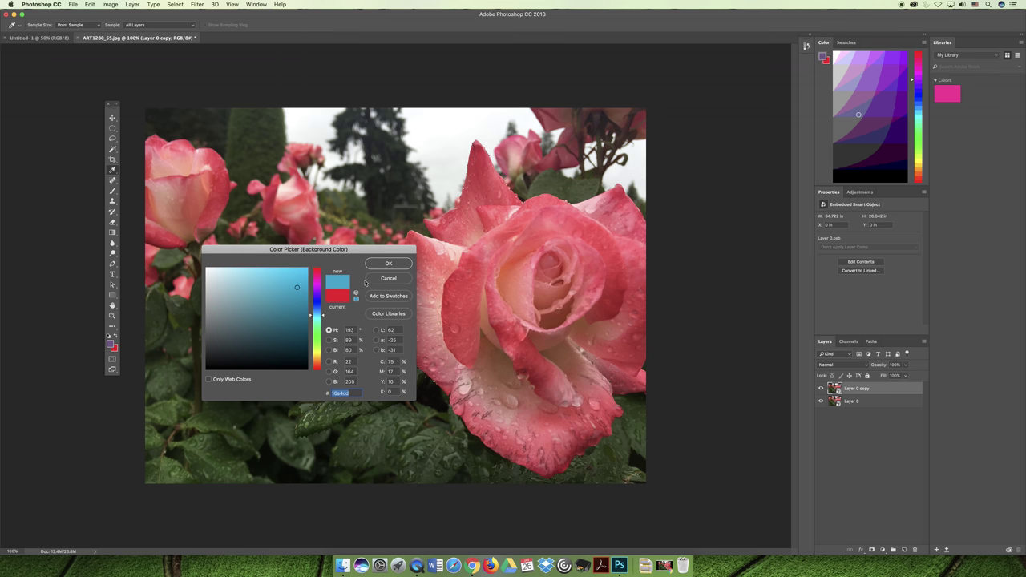
left_click(388, 264)
Apply the Filter Gallery's Colored Pencil effect to Layer 0 copy with pencil width 4, stroke pressure 8 and paper brightness 25.
left_click(198, 5)
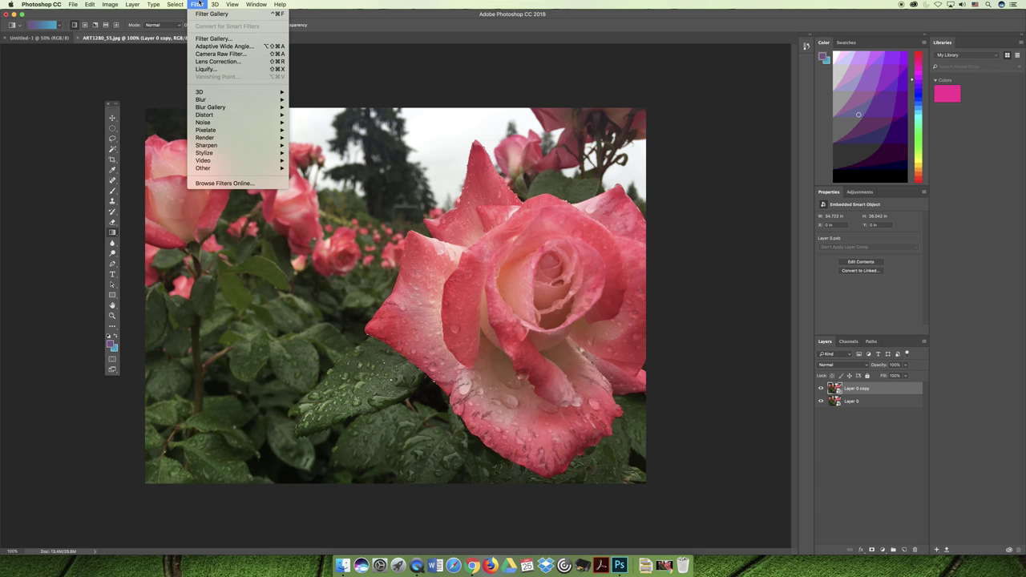
left_click(210, 38)
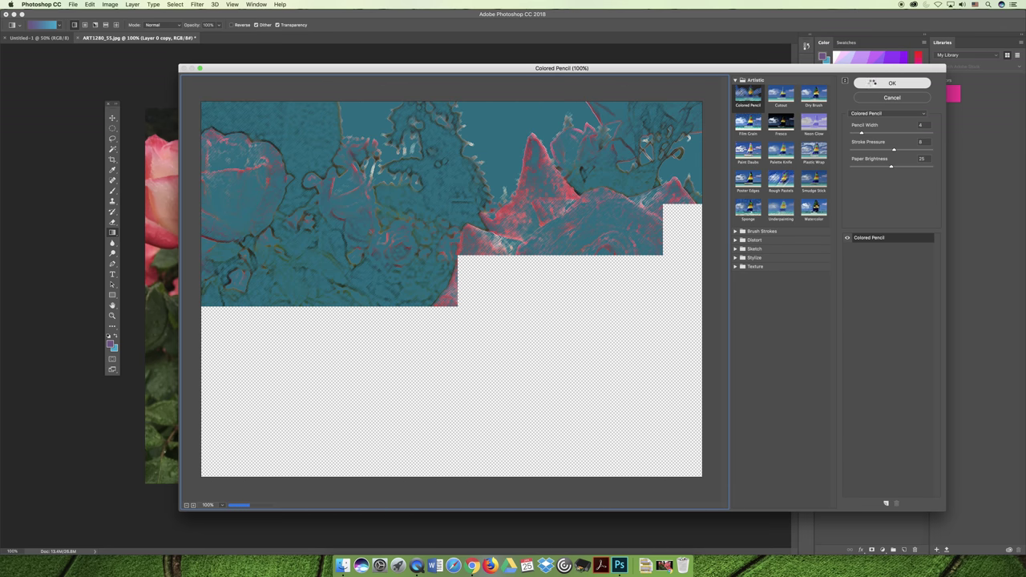
key("Return")
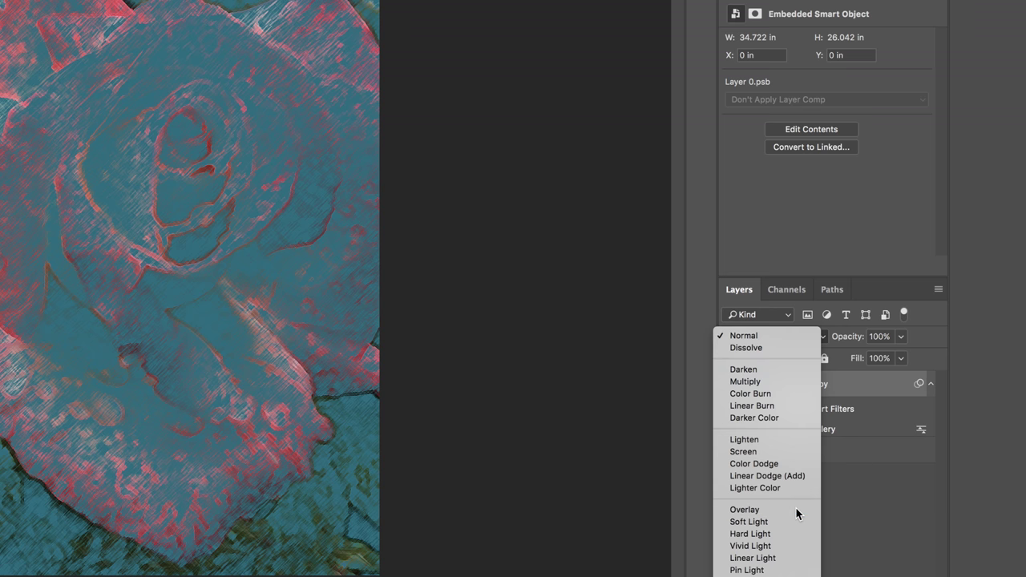
Set Layer 0 copy's blend mode to Overlay, switch it to Normal for comparison, and return it to Overlay.
left_click(796, 509)
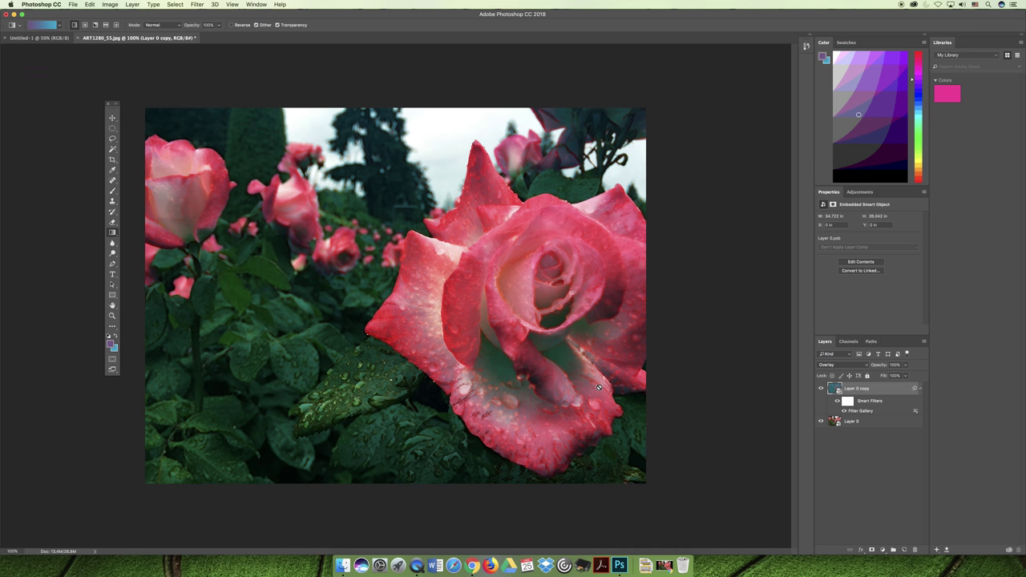
left_click(856, 365)
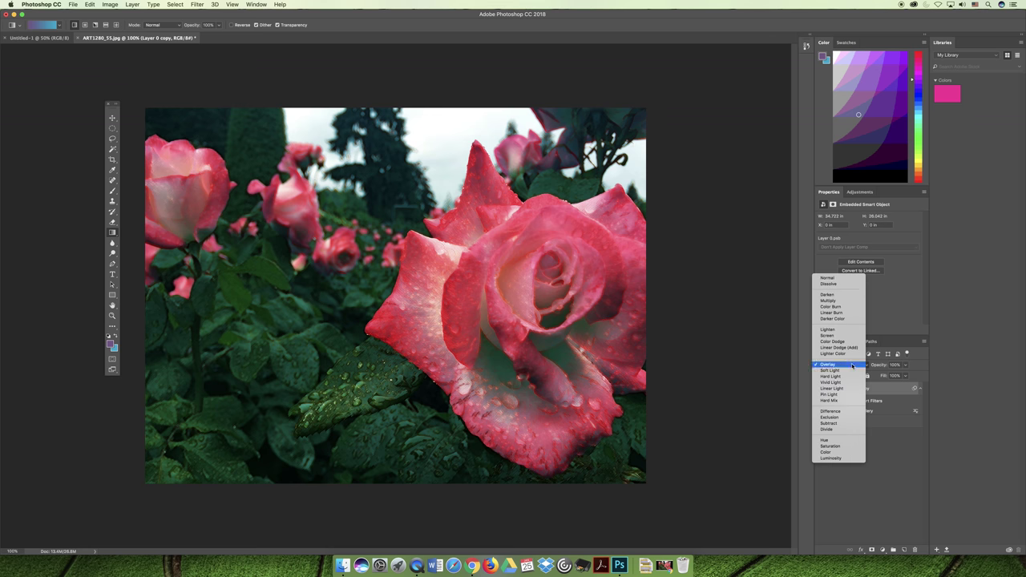
left_click(844, 277)
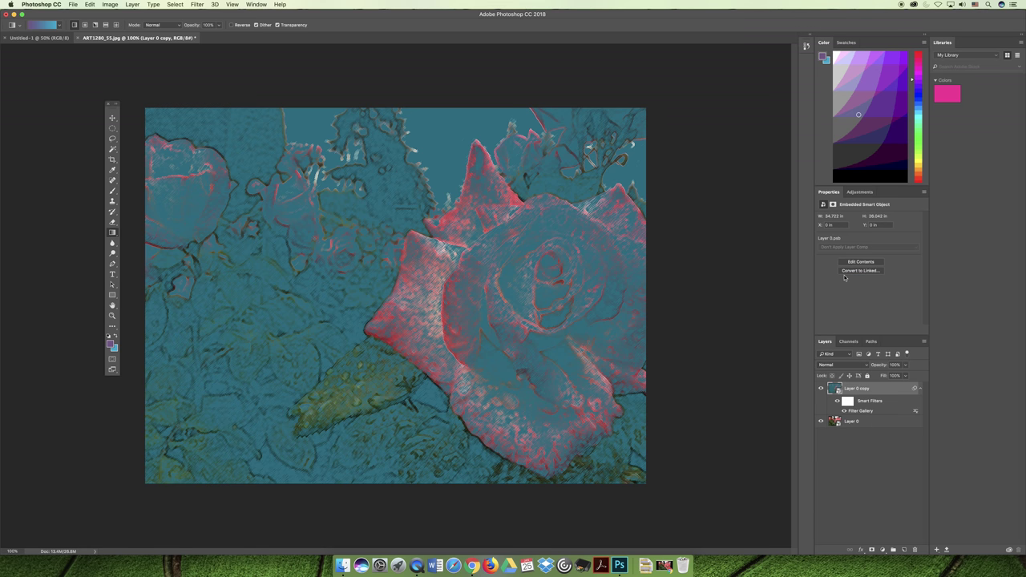
left_click(840, 365)
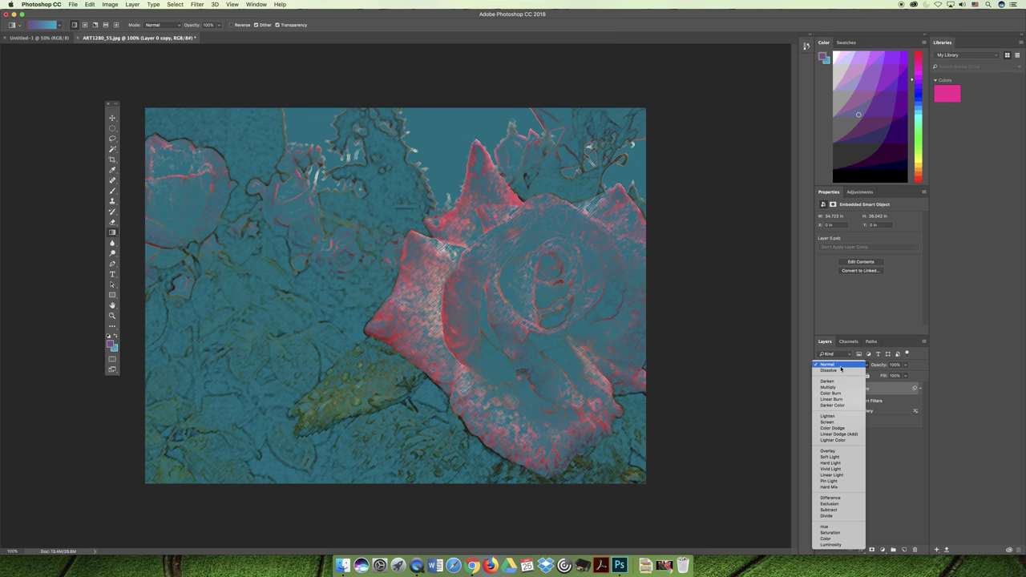
left_click(855, 455)
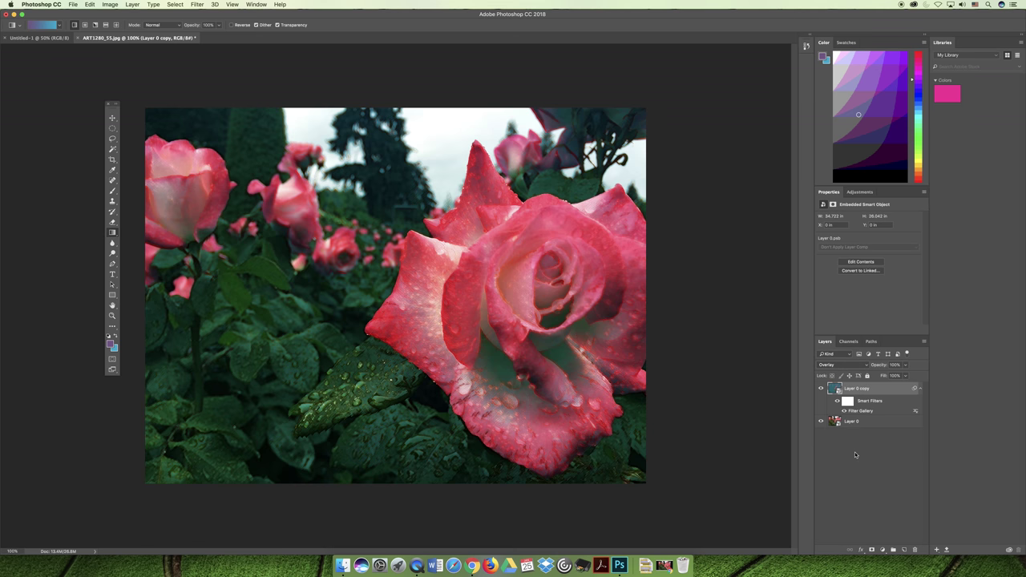